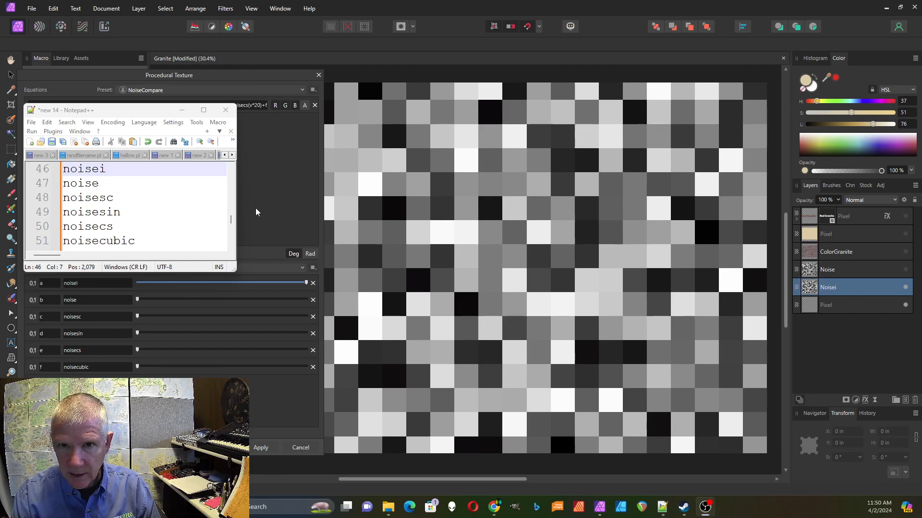
Step: Move the Notepad++ notes window up and right over the Procedural Texture dialog's equations area
mouse_move(139, 115)
left_mouse_down()
mouse_move(242, 125)
mouse_move(167, 147)
mouse_move(141, 131)
left_mouse_up()
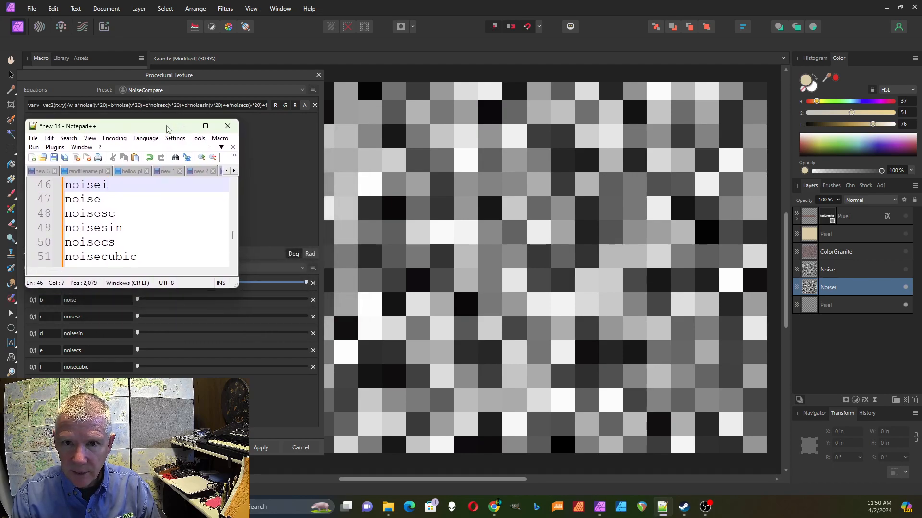
left_click_drag(167, 128, 213, 89)
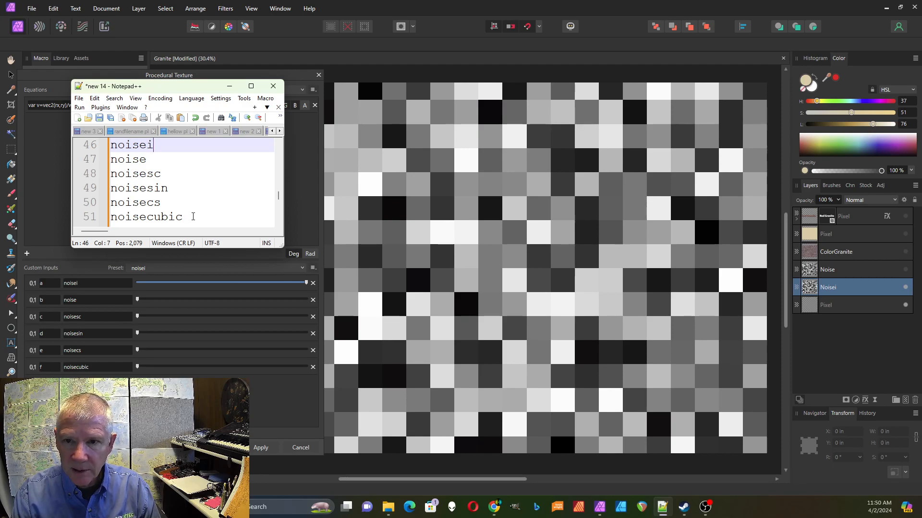
Step: Widen the Notepad++ window and scroll up until the full line 44 six-noise equation is readable
left_click_drag(284, 211, 797, 206)
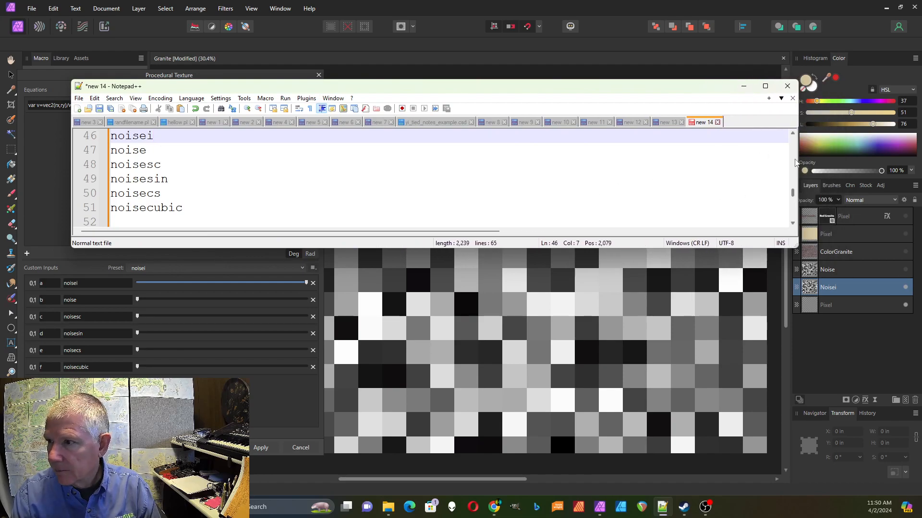
left_click(793, 134)
left_click(793, 134)
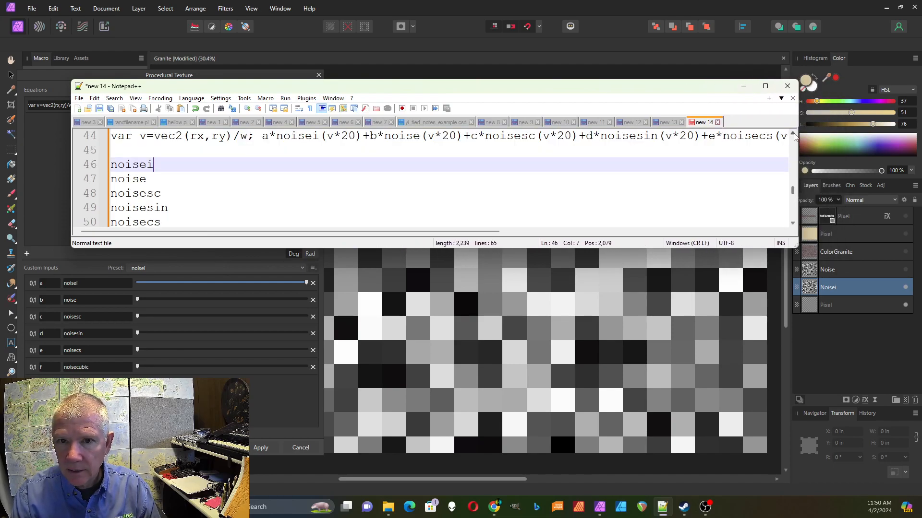
left_click_drag(798, 145, 918, 145)
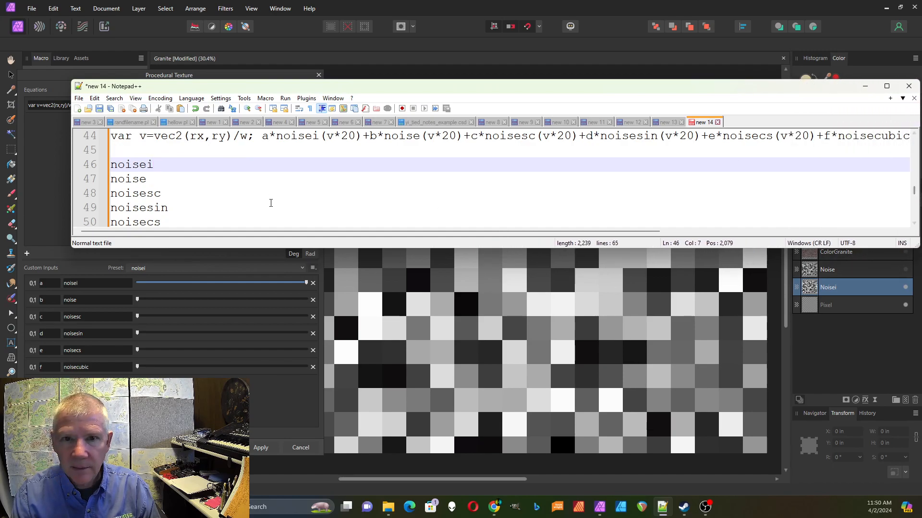
left_click_drag(329, 92, 279, 92)
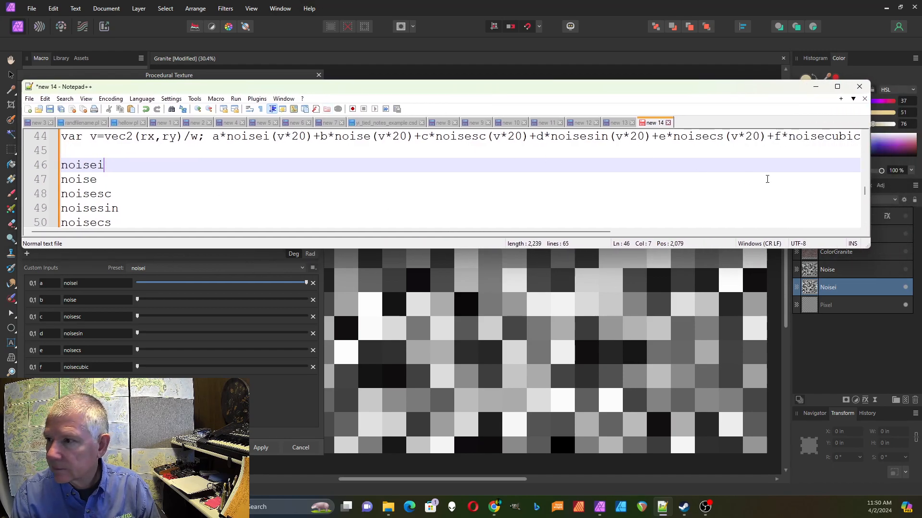
left_click_drag(873, 167, 917, 163)
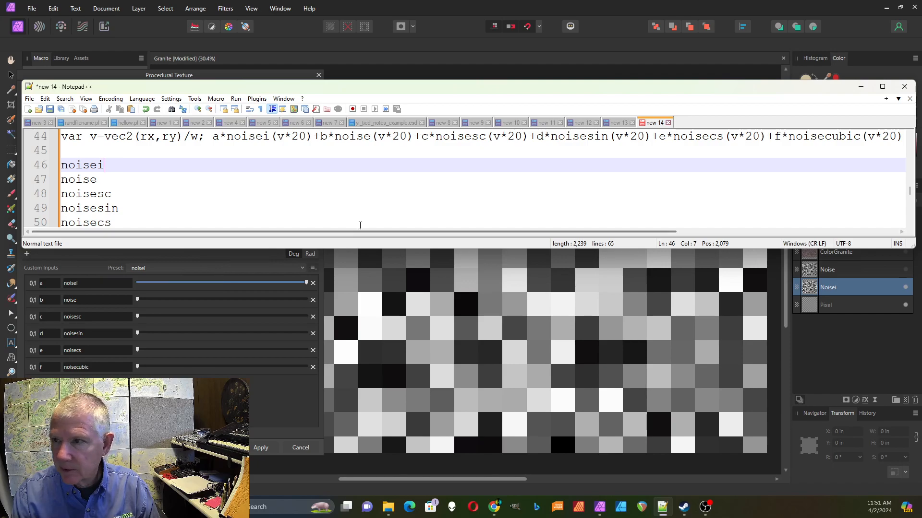
left_click(439, 5)
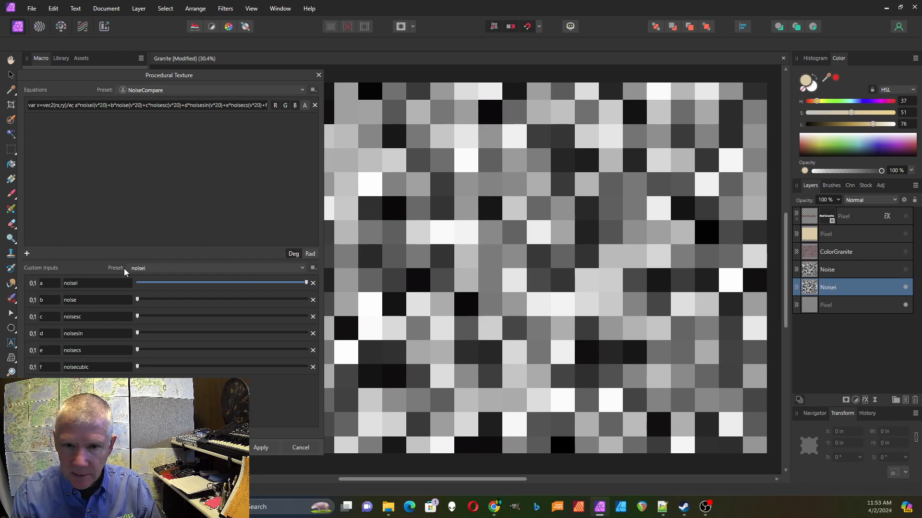
Step: Alternate the Custom Inputs preset between noise and noisei, finishing on noise for soft blurred blobs
left_click(302, 269)
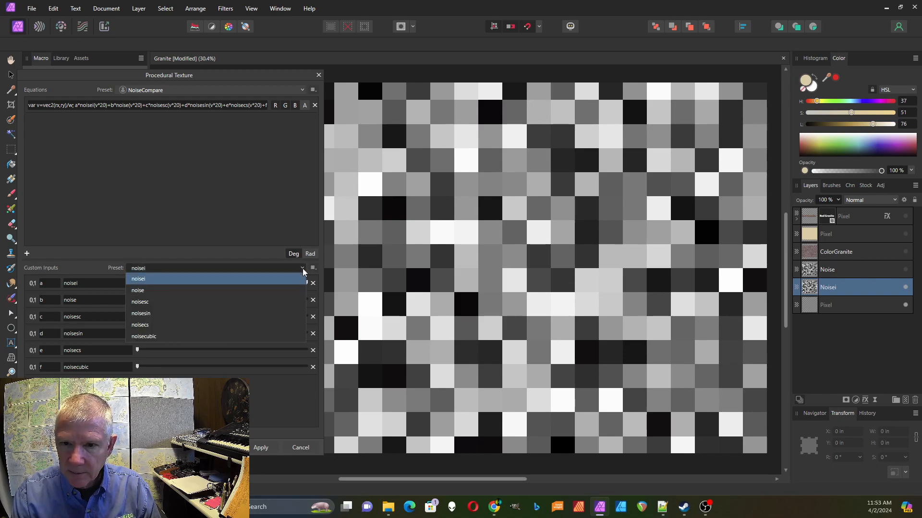
left_click(282, 290)
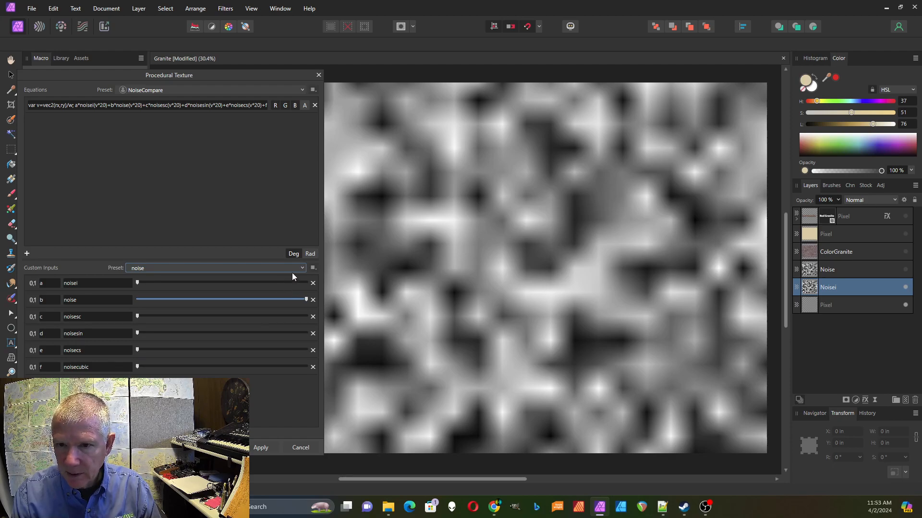
left_click(301, 268)
left_click(296, 278)
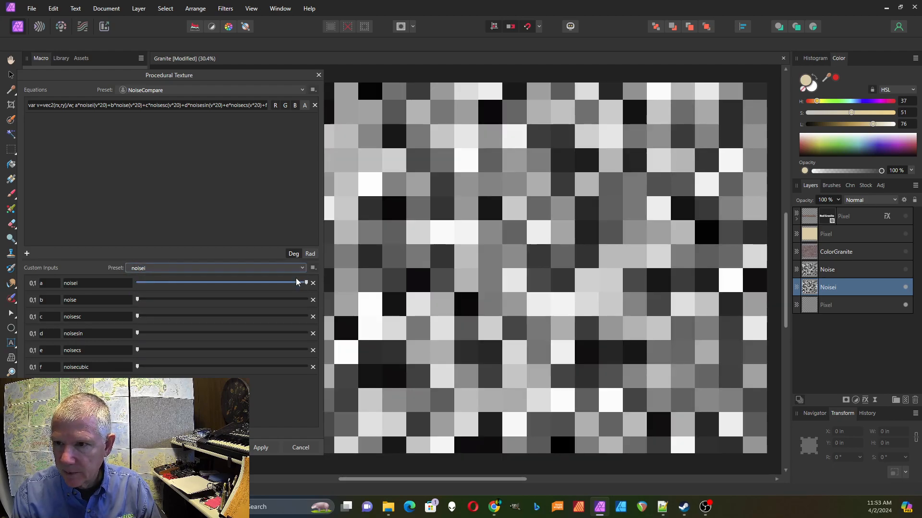
left_click(301, 268)
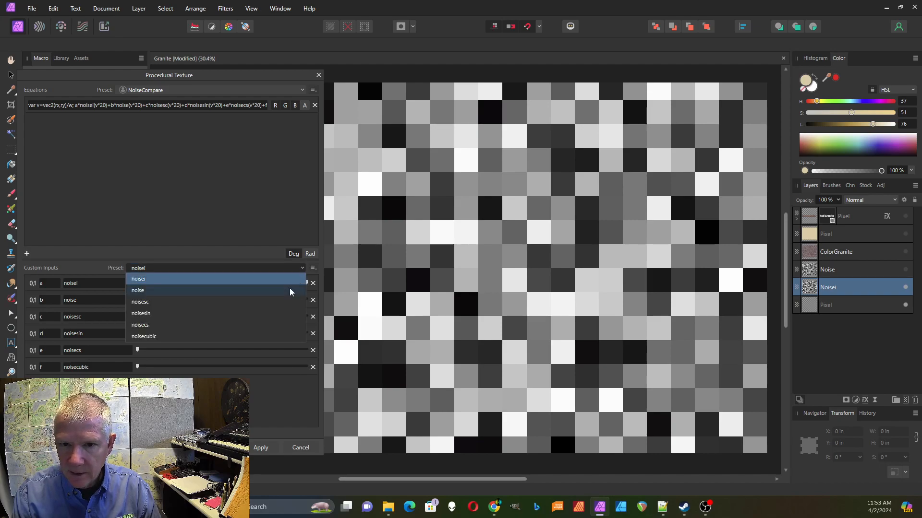
left_click(290, 291)
left_click(301, 269)
left_click(295, 279)
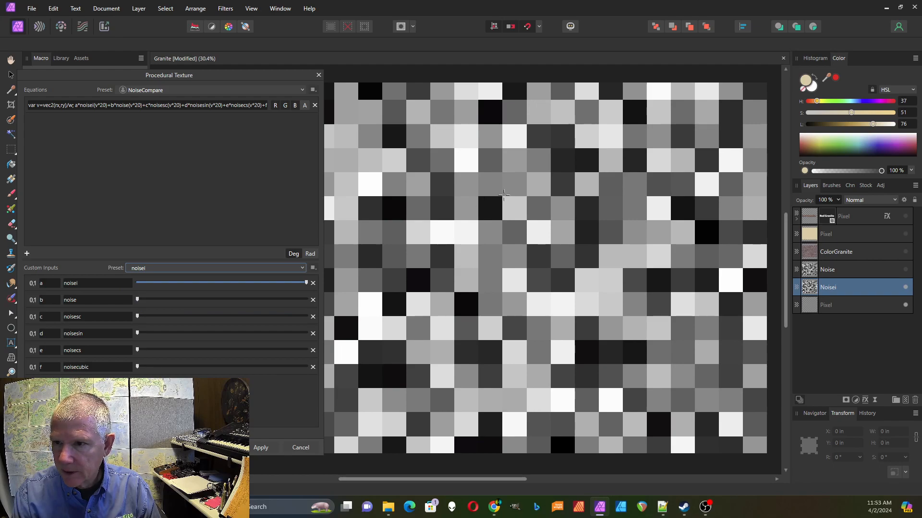
left_click(301, 268)
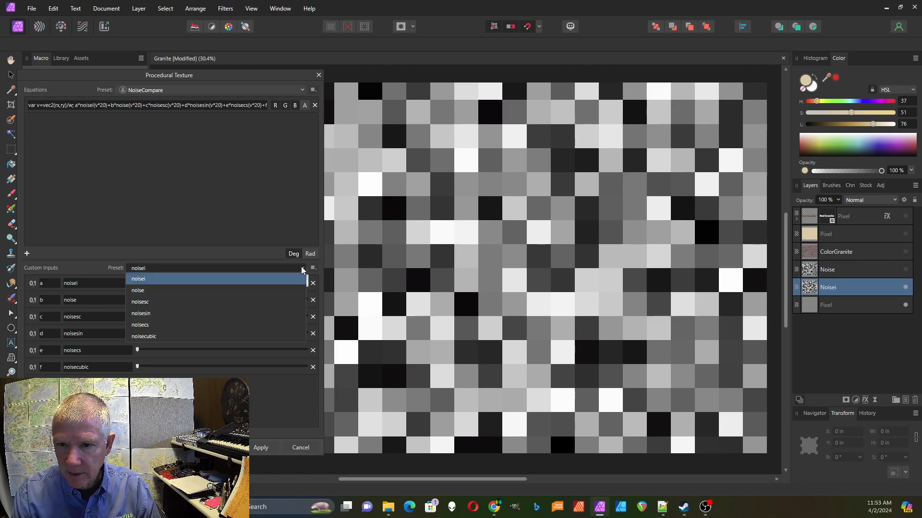
left_click(270, 290)
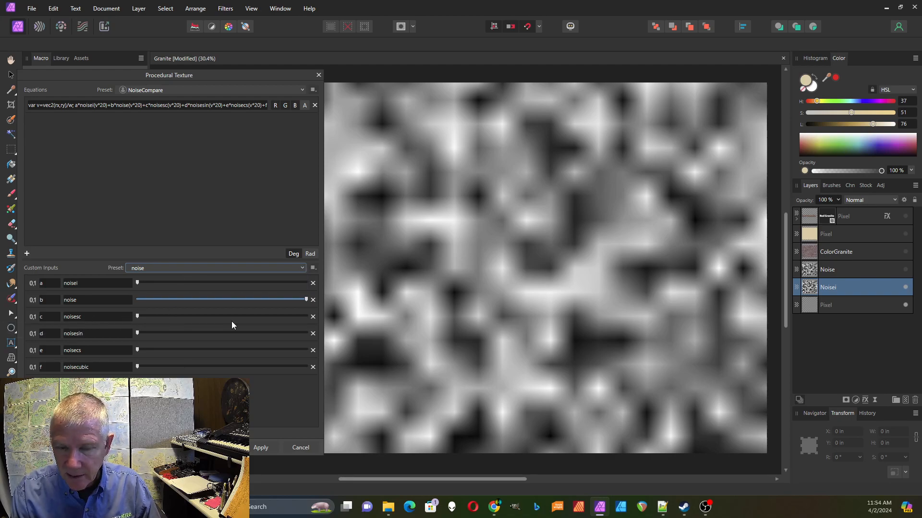
Step: Compare the noisesc and noise presets, then apply noisesin with only input d at full
left_click(302, 270)
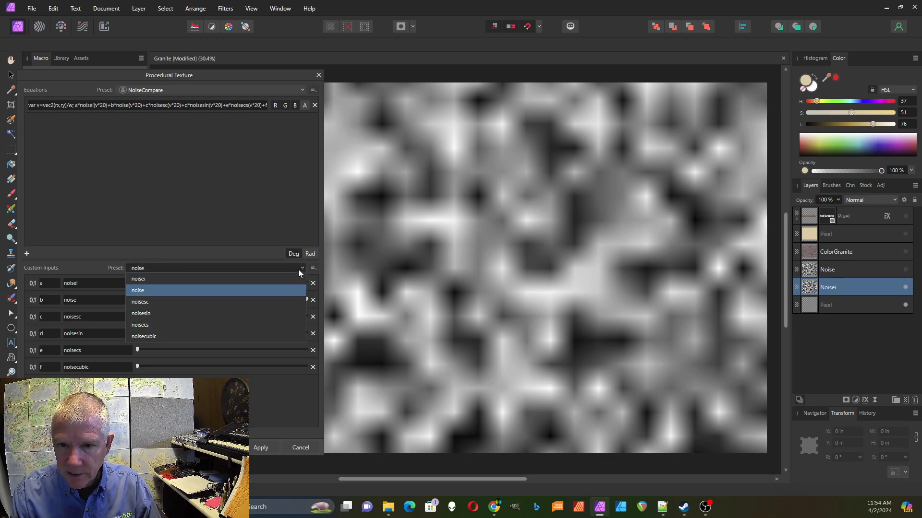
left_click(287, 301)
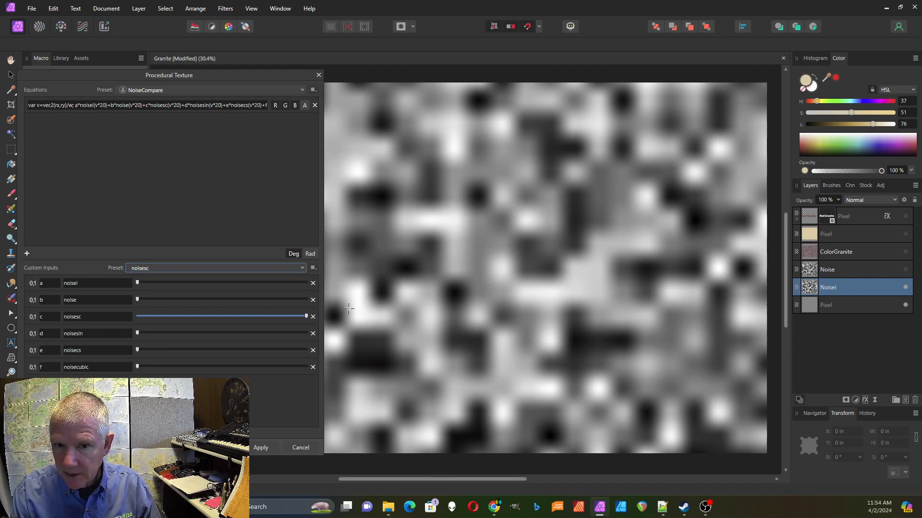
left_click(303, 268)
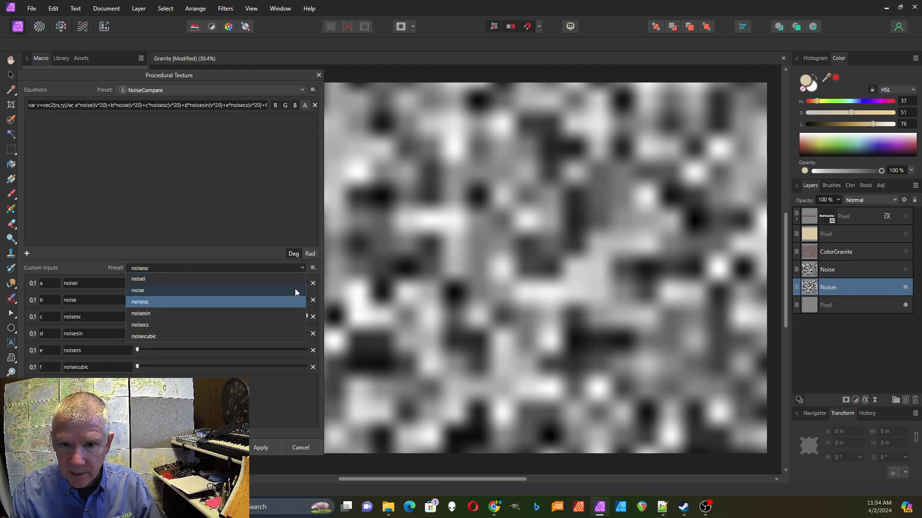
left_click(294, 292)
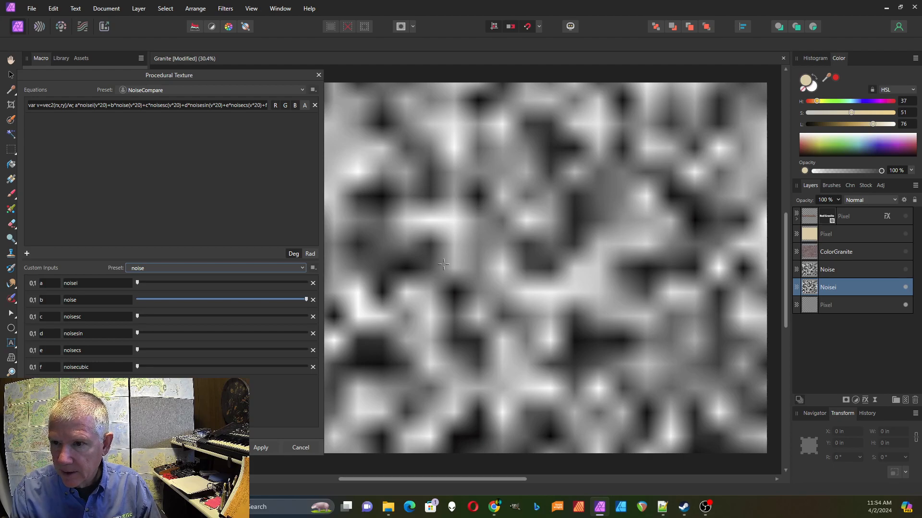
left_click(302, 268)
left_click(278, 303)
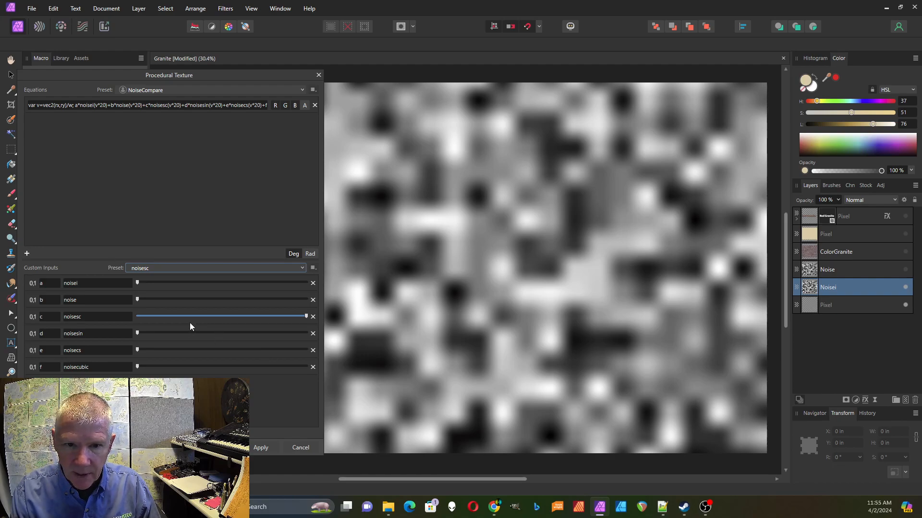
left_click(303, 268)
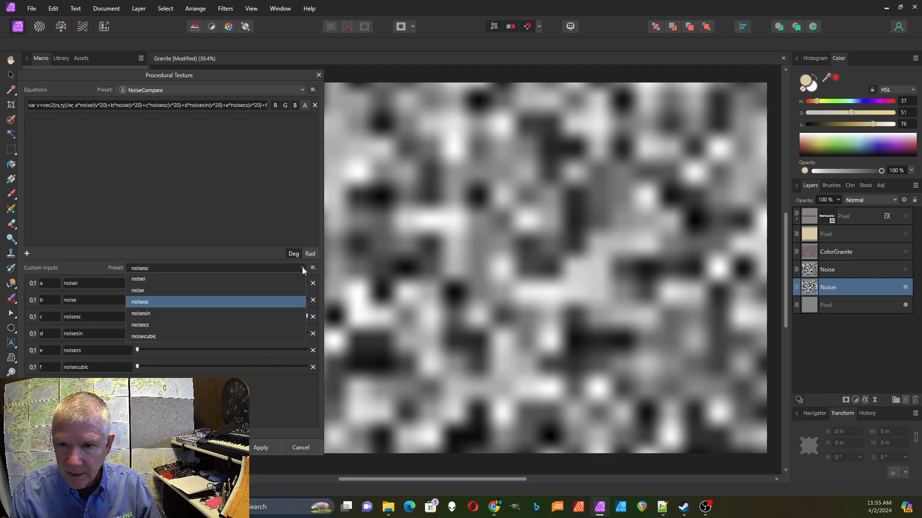
left_click(279, 315)
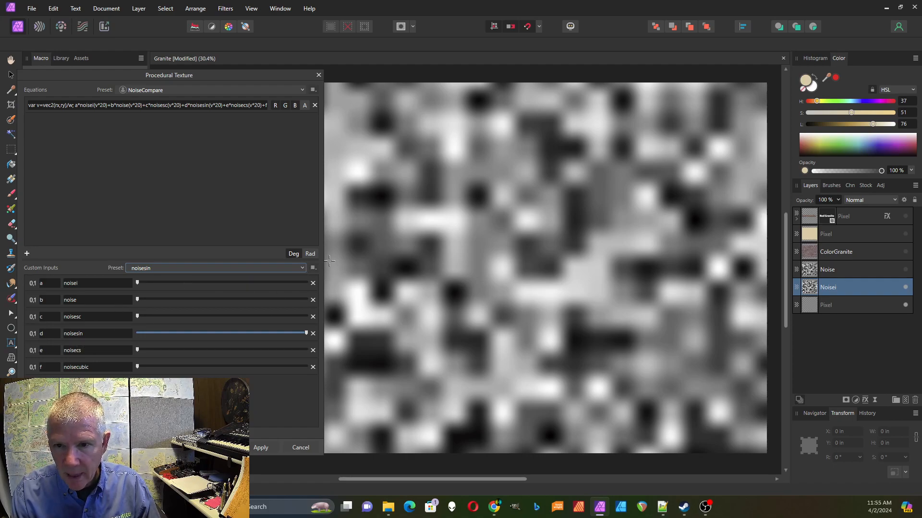
Step: Preview the noisecubic preset, then switch to noisecs for soft-edged blocky squares
left_click(303, 268)
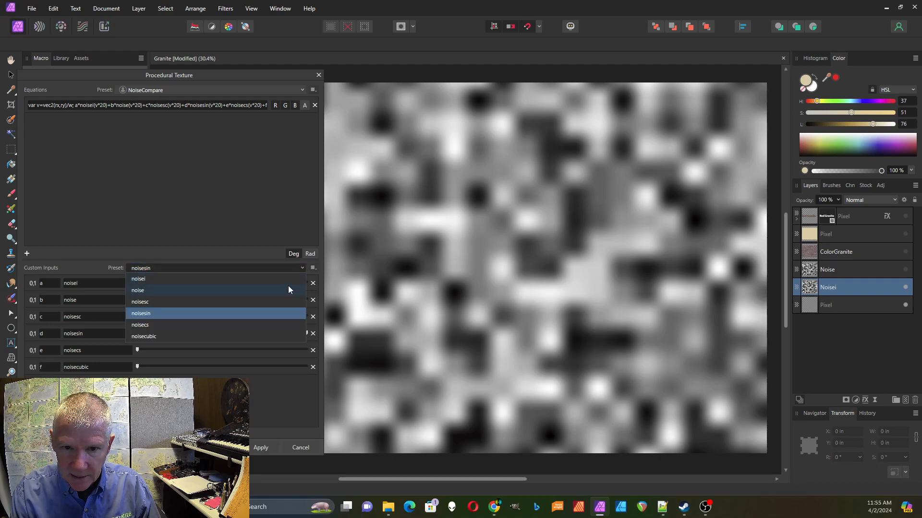
left_click(249, 336)
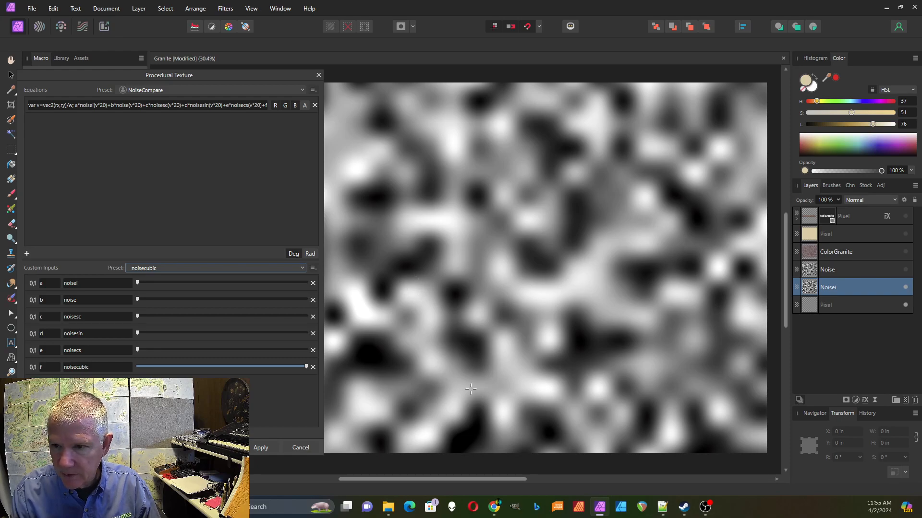
left_click(302, 269)
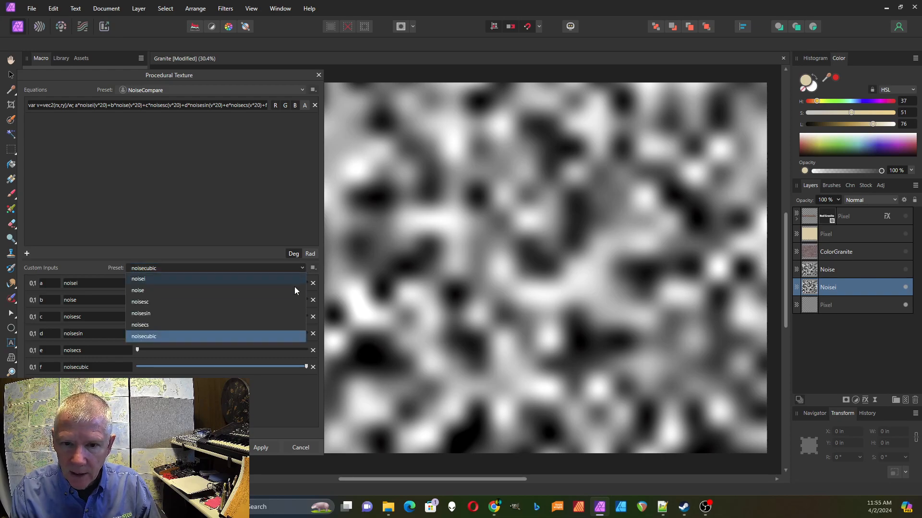
left_click(286, 325)
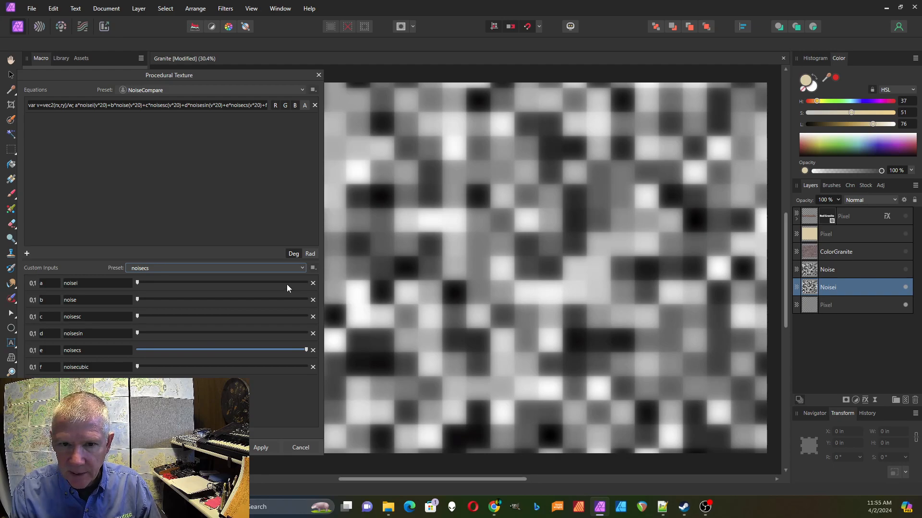
left_click(296, 268)
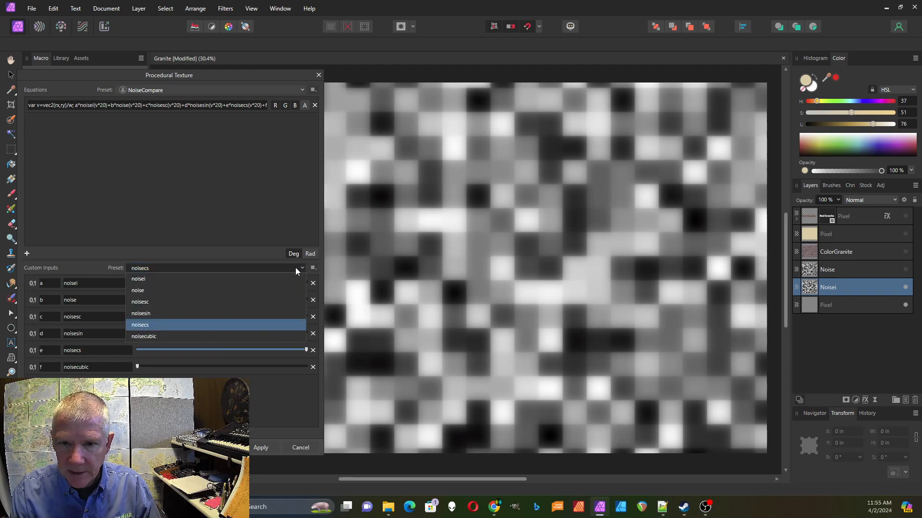
left_click(293, 279)
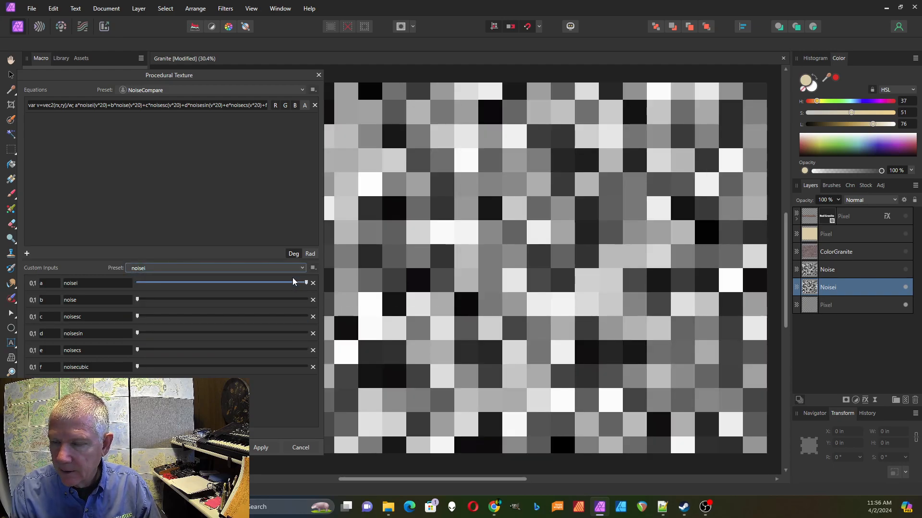
left_click(301, 268)
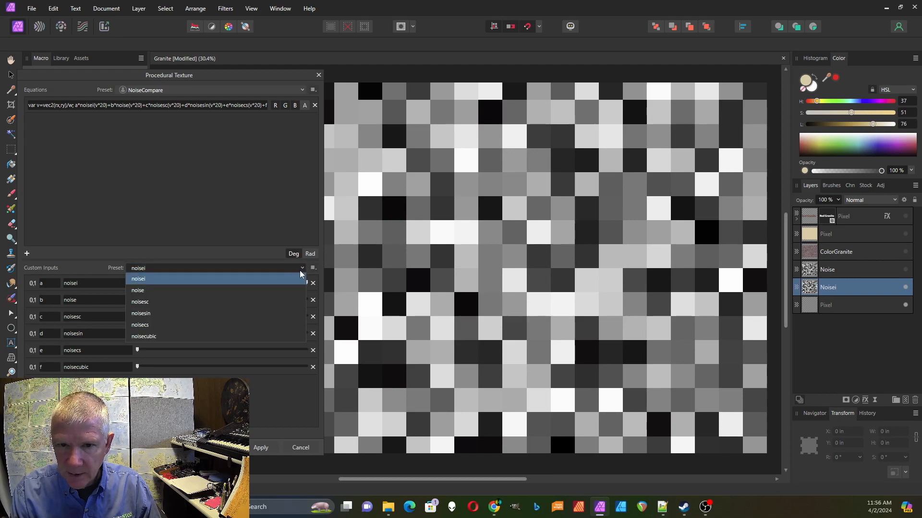
left_click(280, 330)
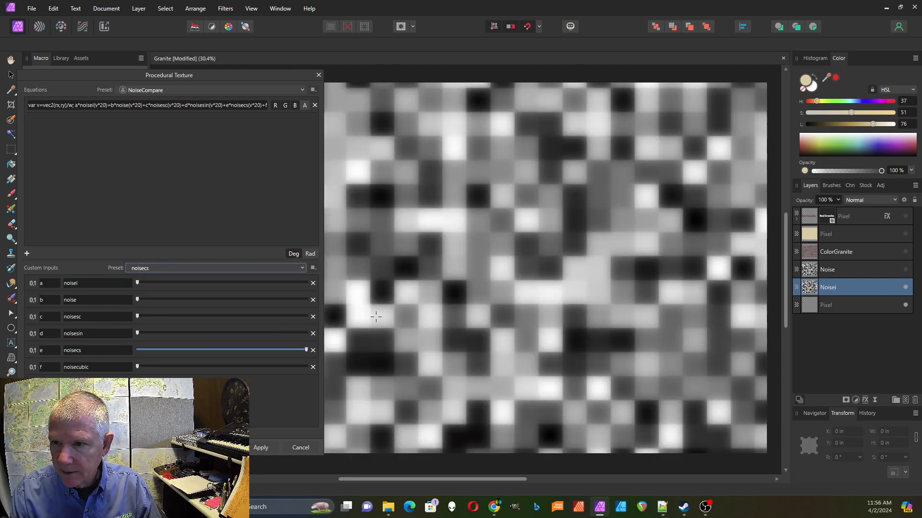